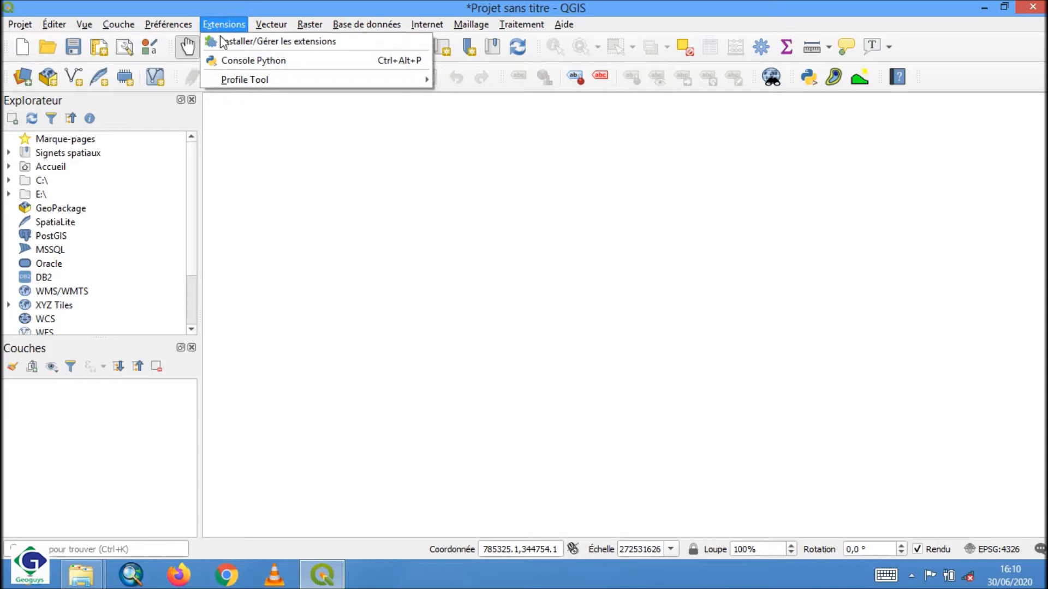
# Step: Open the plugin manager and clear the search filter on the installed plugins
pyautogui.click(226, 52)
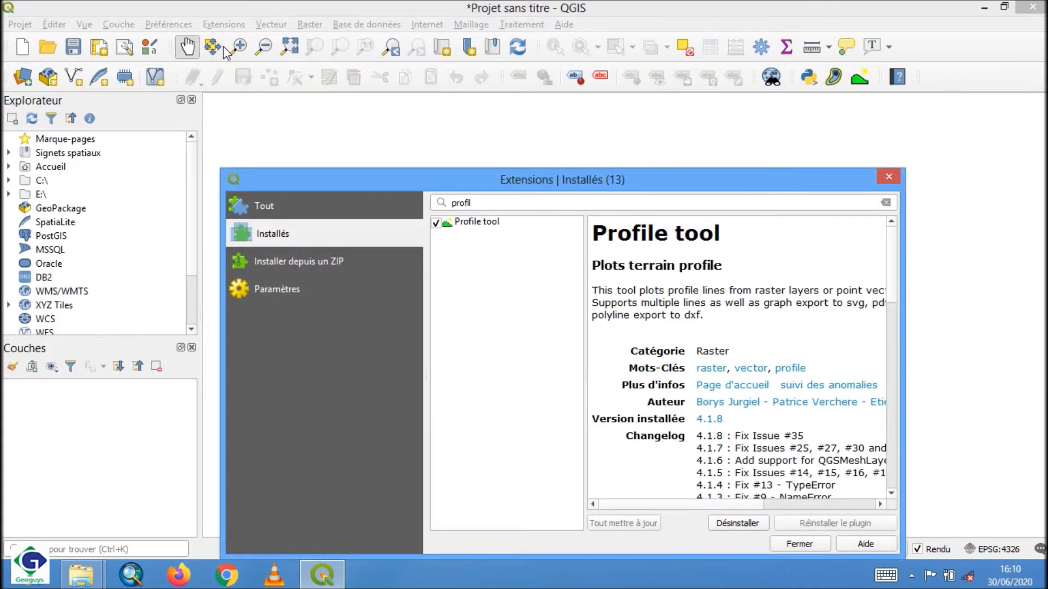
pyautogui.moveTo(603, 183); pyautogui.dragTo(575, 101)
pyautogui.click(462, 114)
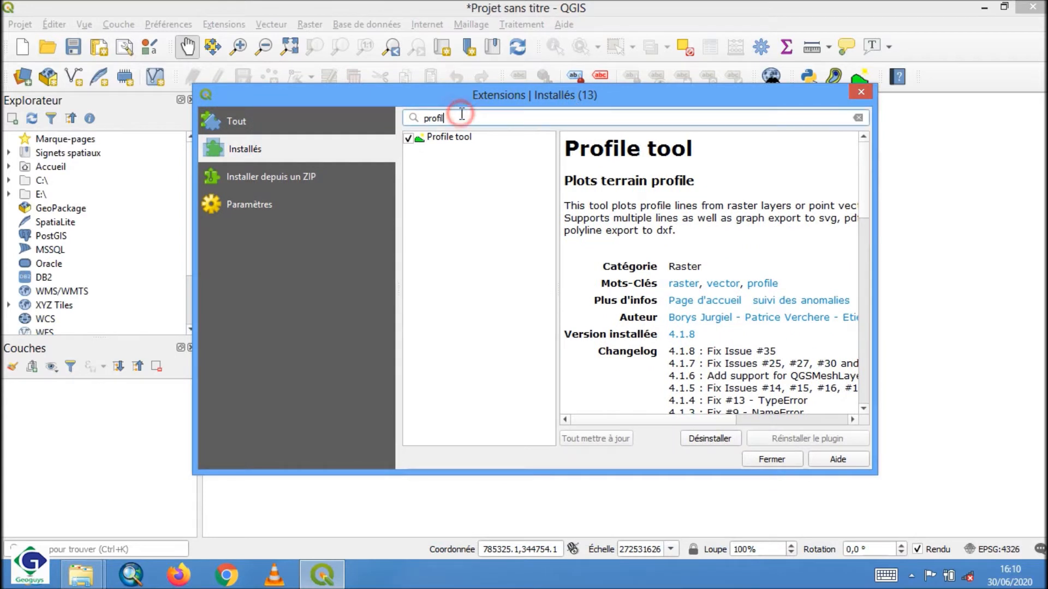
pyautogui.press('BackSpace')
pyautogui.press('BackSpace')
pyautogui.press('BackSpace')
pyautogui.press('BackSpace')
pyautogui.press('BackSpace')
pyautogui.press('BackSpace')
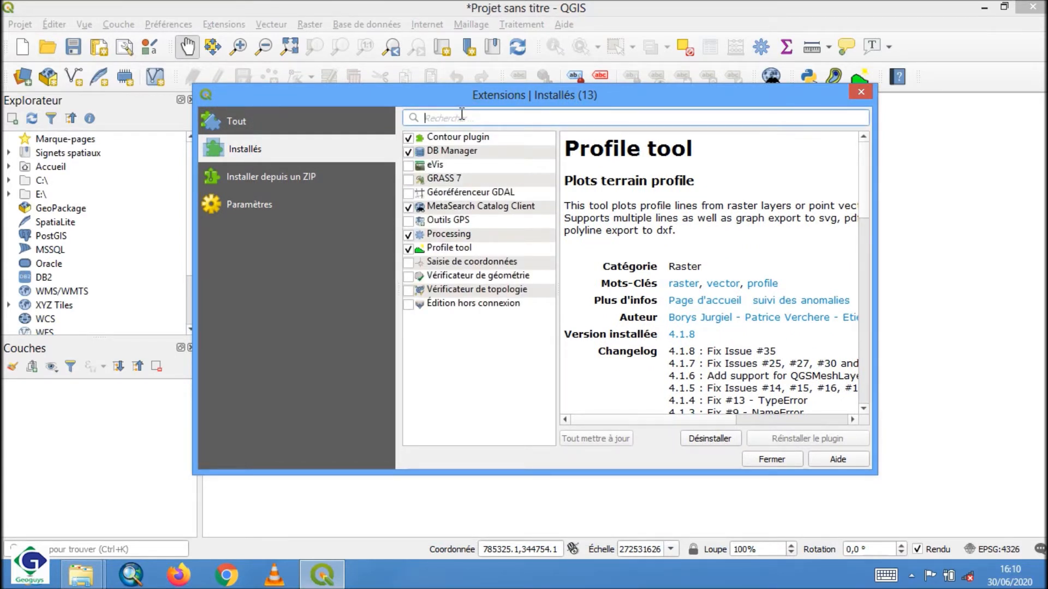
# Step: View the descriptions of Contour plugin and DB Manager, and compare the lists of all and installed plugins
pyautogui.click(454, 137)
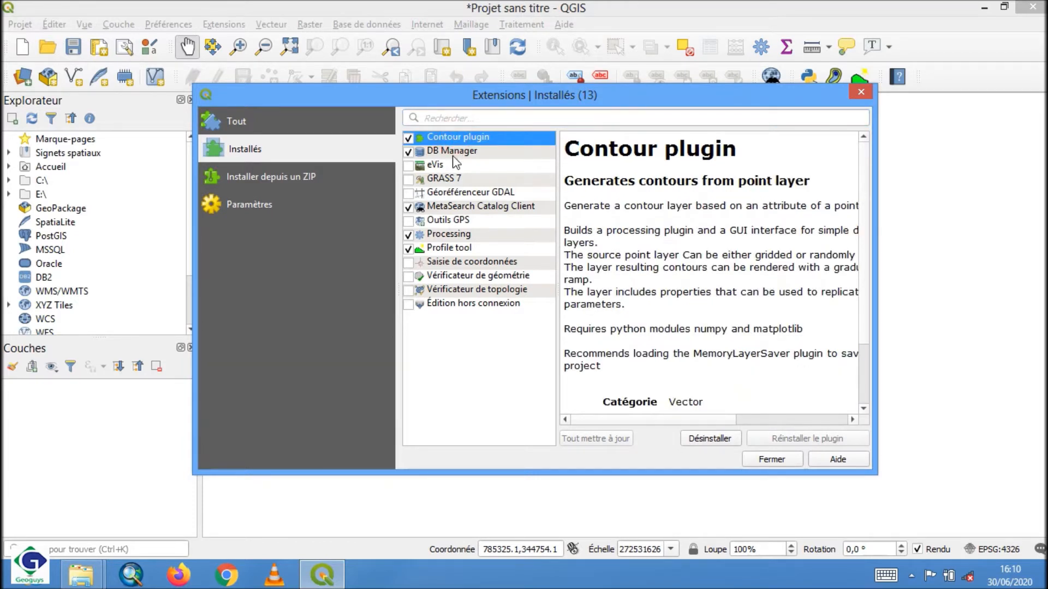
pyautogui.click(448, 153)
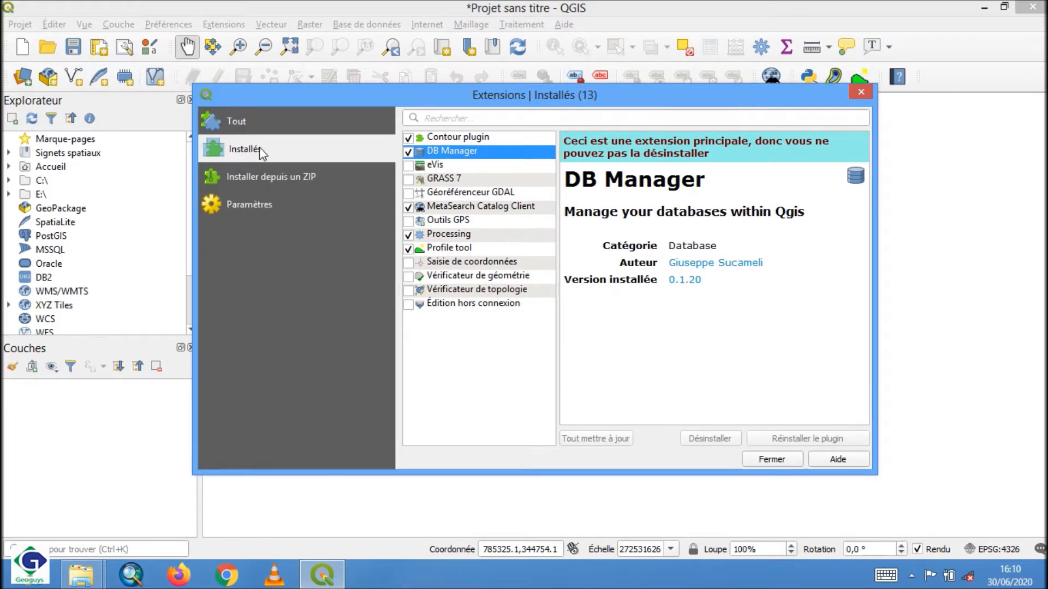
pyautogui.click(227, 123)
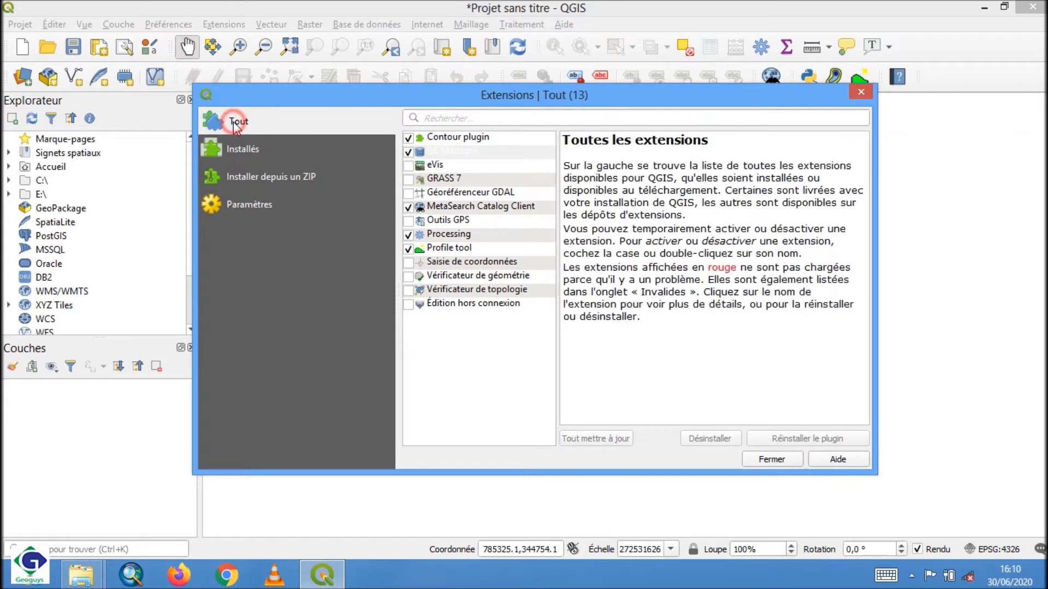
pyautogui.click(239, 150)
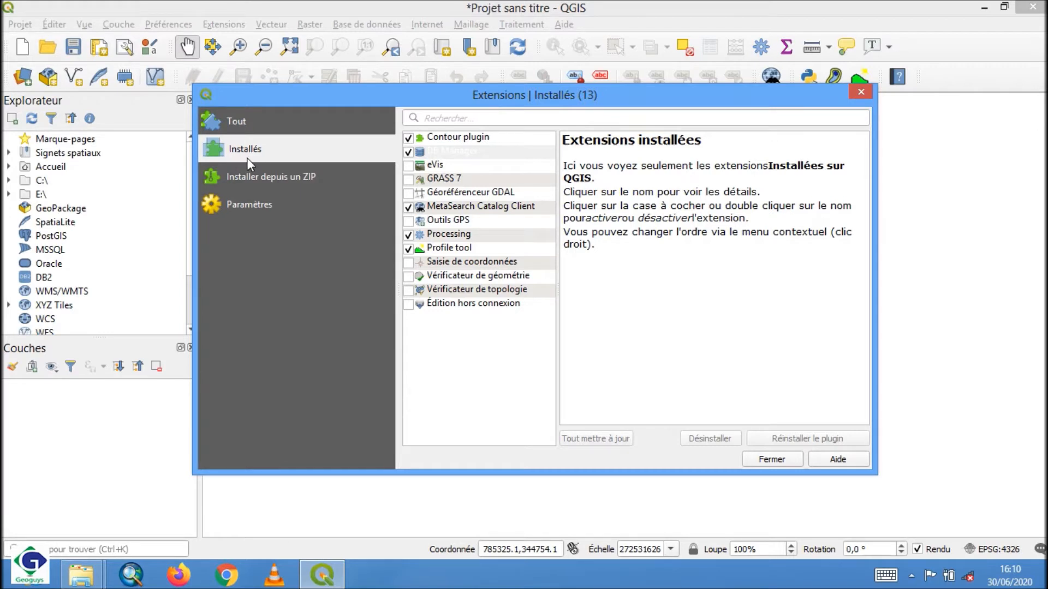
# Step: Search the installed plugins for "profil", view the Profile tool details, and close the plugin manager
pyautogui.click(446, 117)
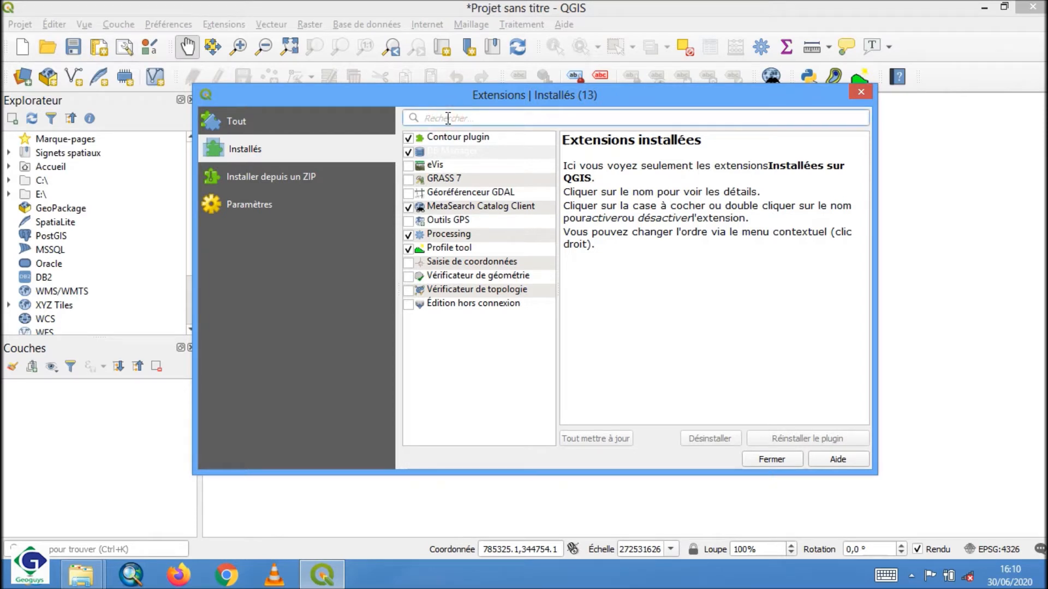
pyautogui.write('profil')
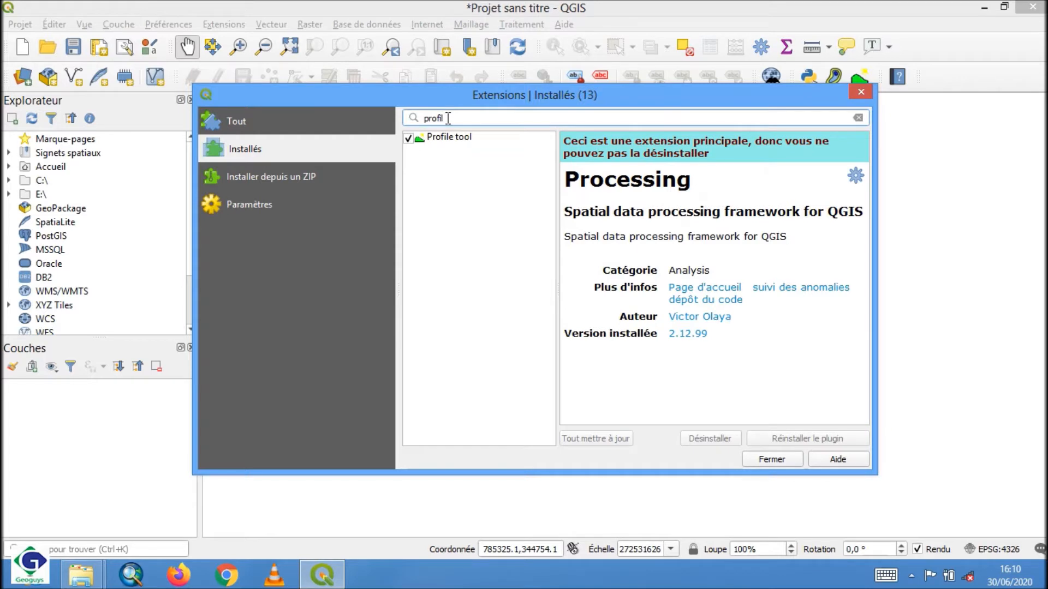
pyautogui.click(467, 146)
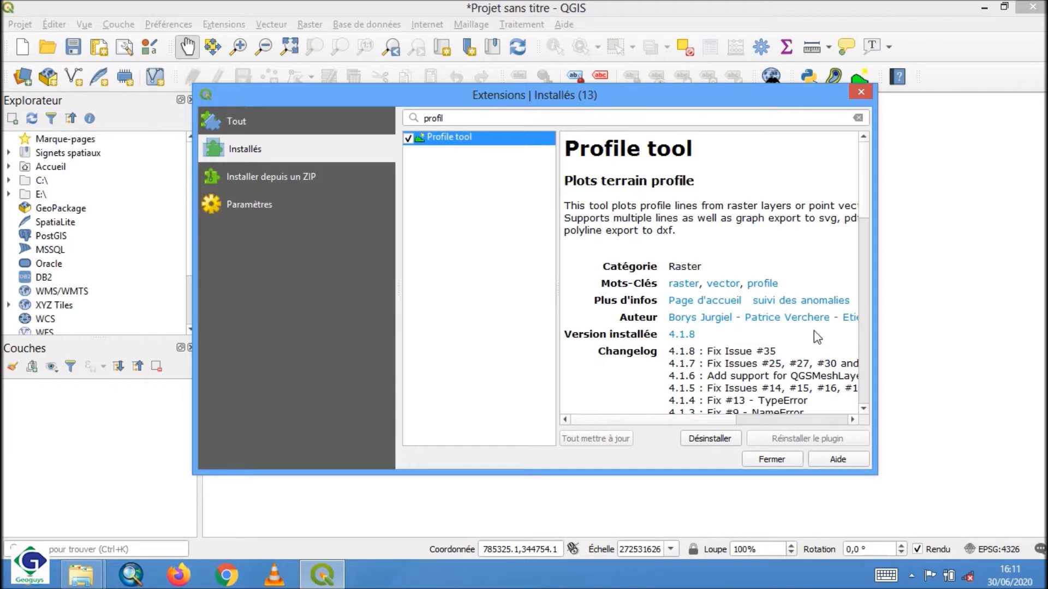
pyautogui.click(785, 460)
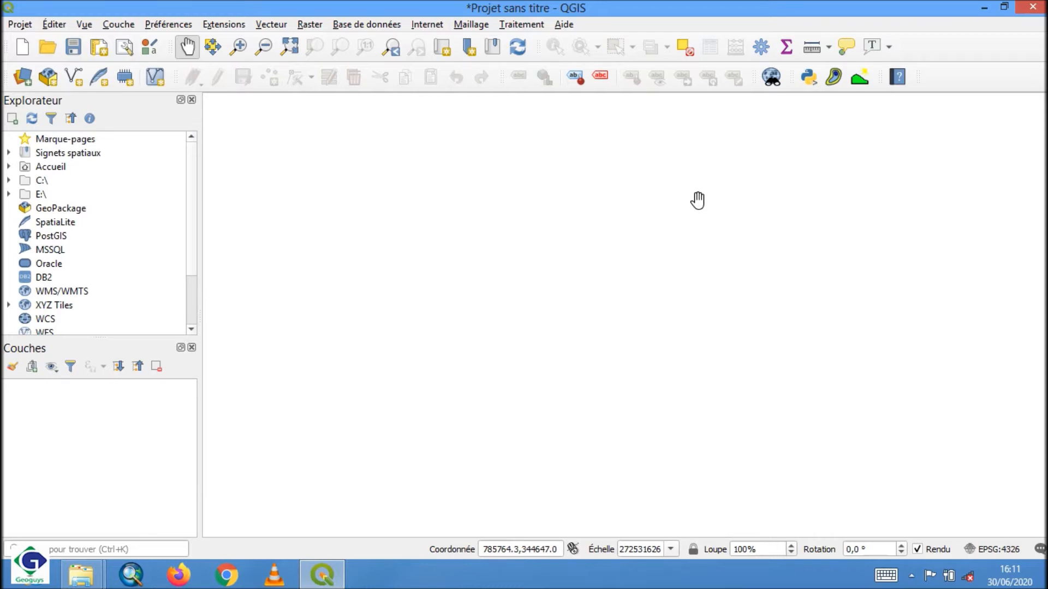
# Step: Add Qgis_image_raster.tif from the Qgis_image_raster folder as a raster layer and close the data source manager
pyautogui.click(119, 25)
pyautogui.moveTo(162, 81)
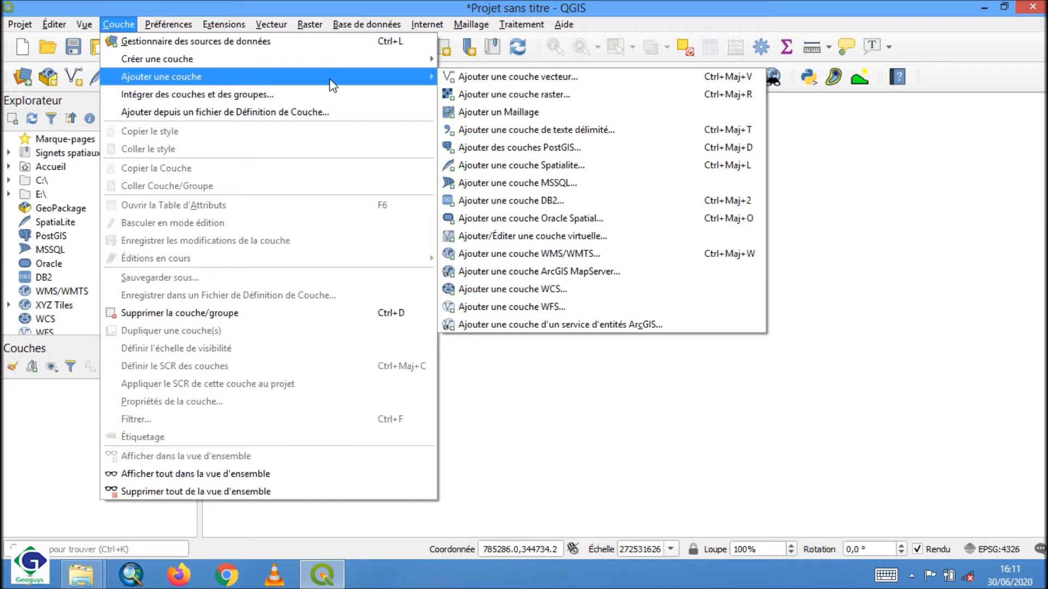
pyautogui.click(494, 96)
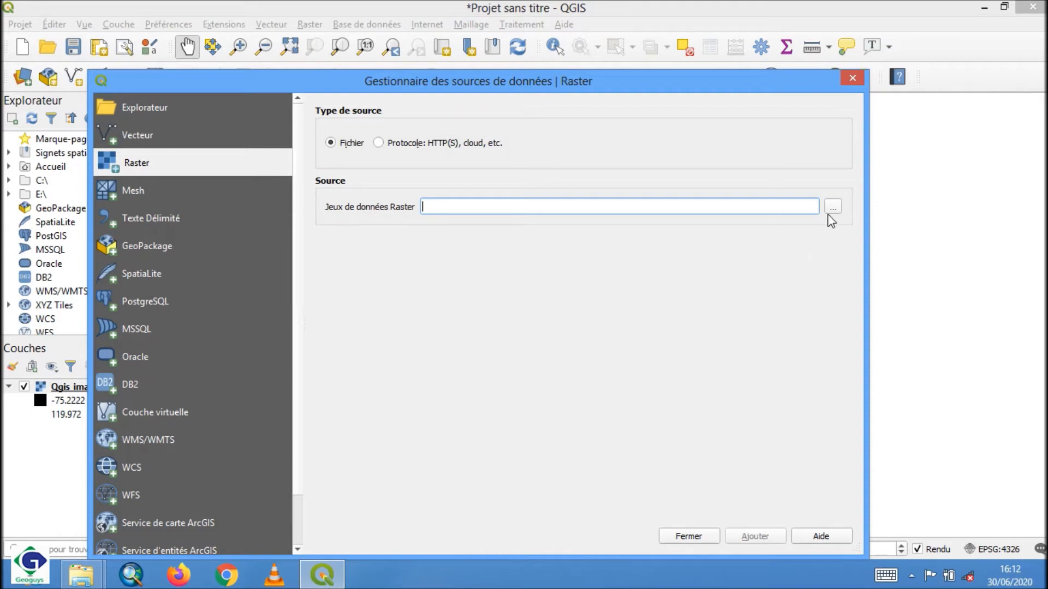
pyautogui.click(832, 207)
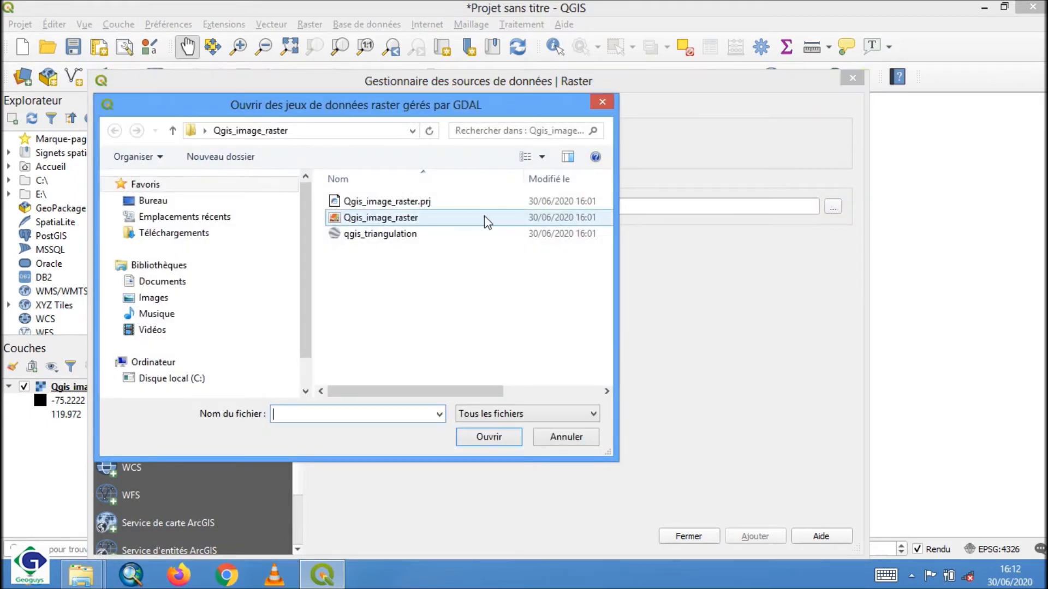
pyautogui.click(456, 221)
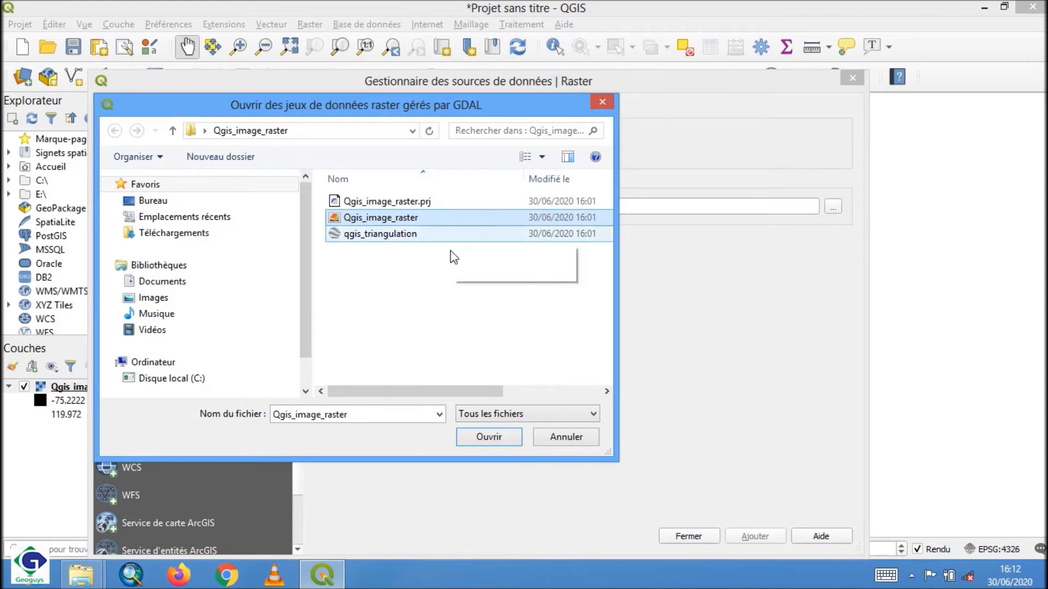
pyautogui.click(483, 433)
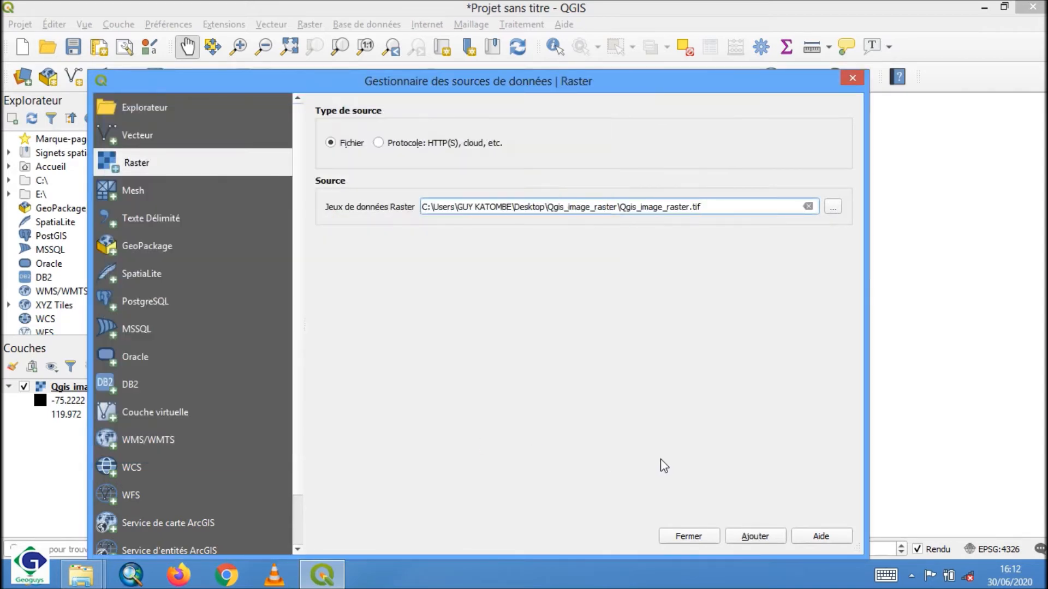
pyautogui.click(754, 540)
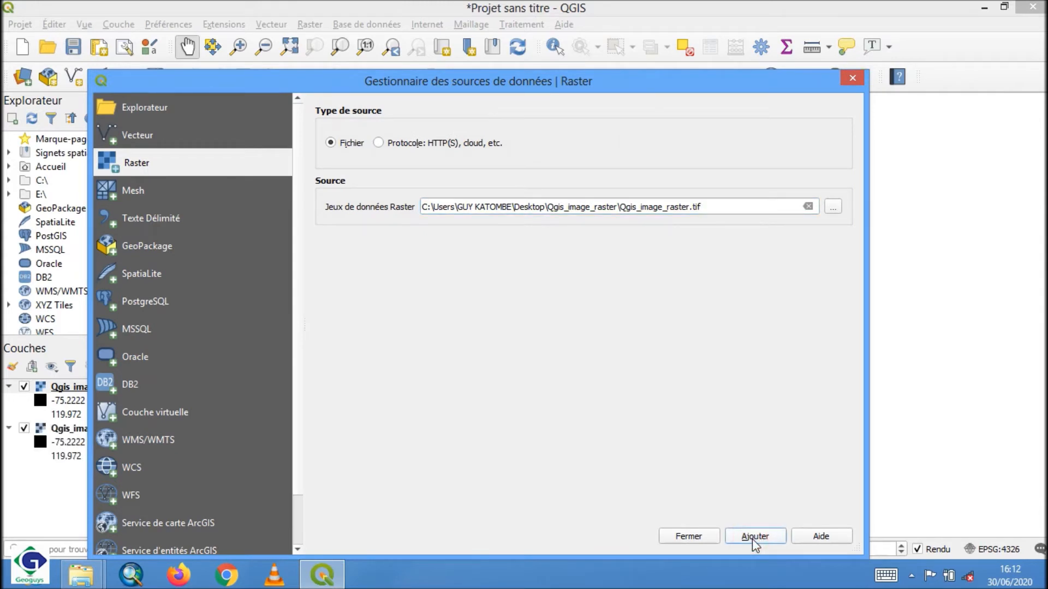
pyautogui.click(692, 537)
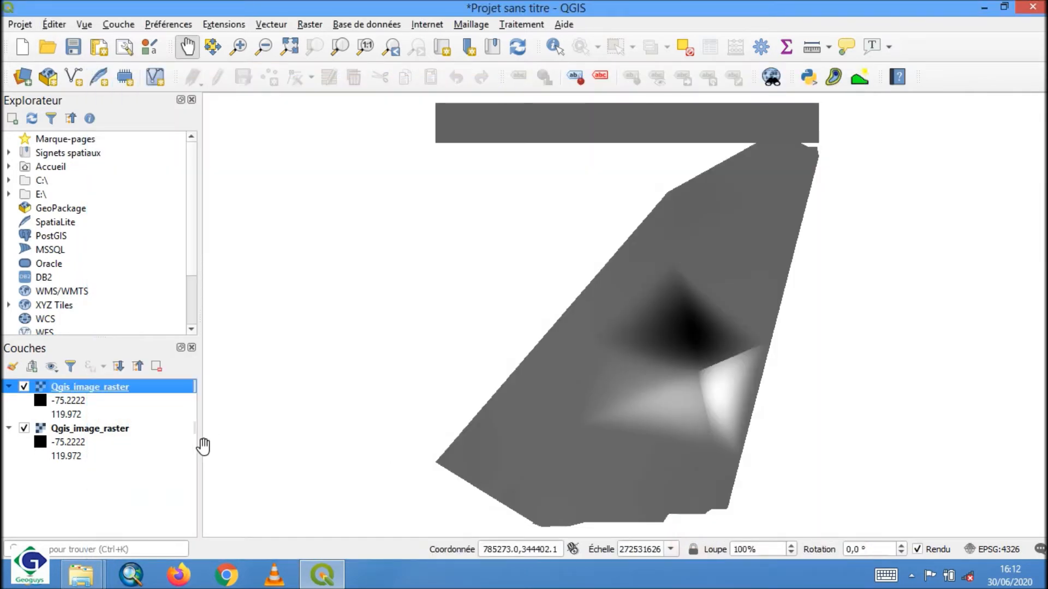
# Step: Remove the upper duplicate Qgis_image_raster layer from the project
pyautogui.rightClick(100, 393)
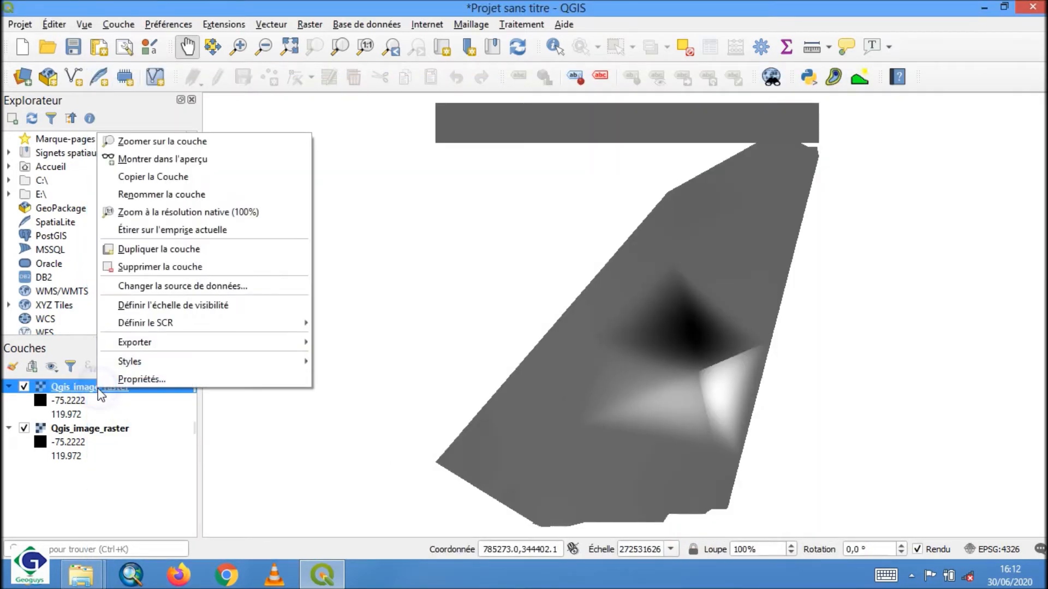
pyautogui.click(177, 266)
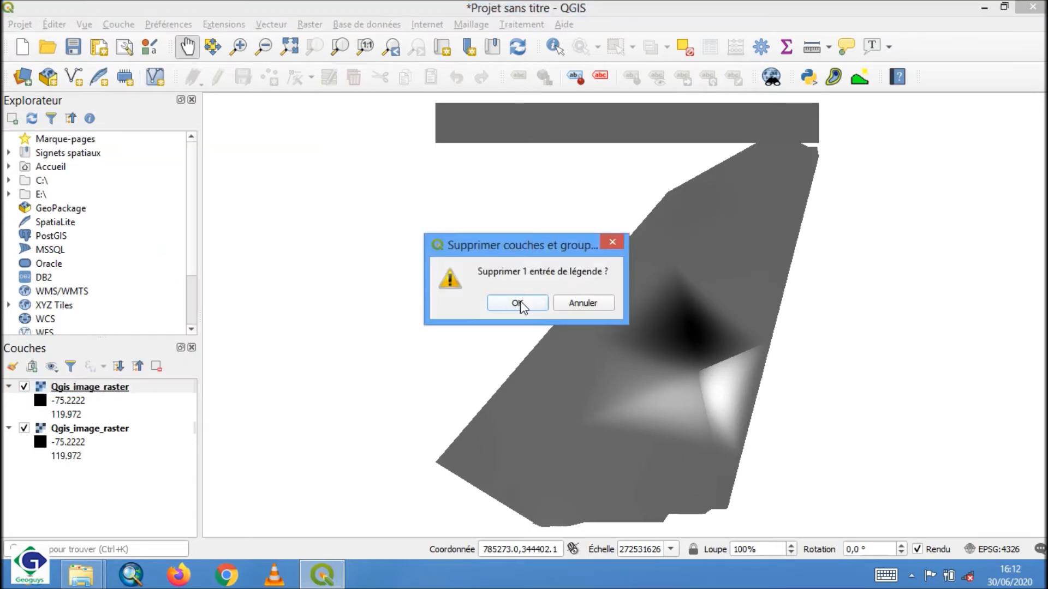
pyautogui.click(517, 302)
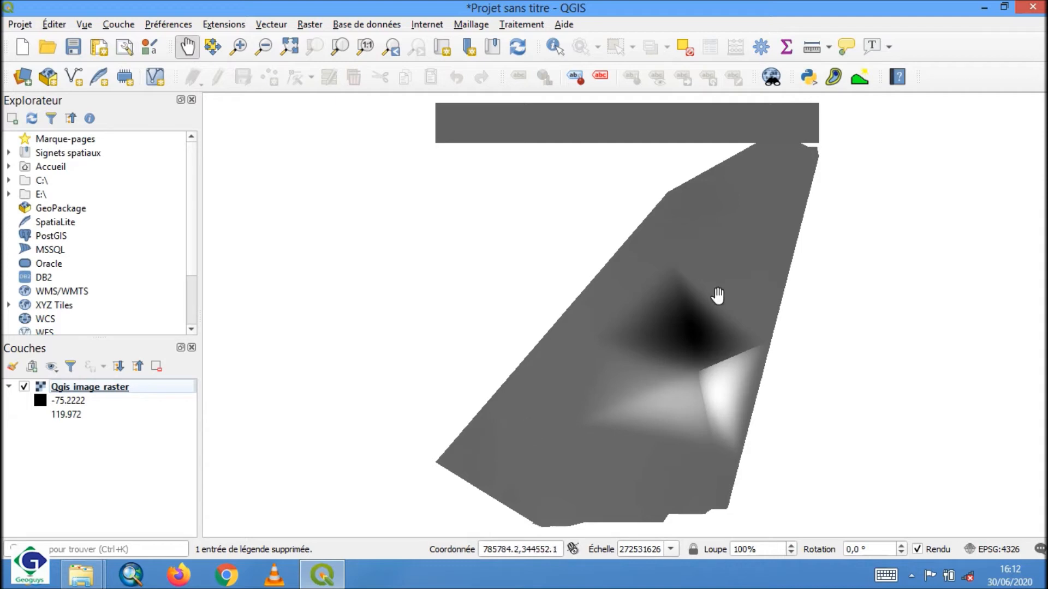
# Step: Start the Profile Tool, add the Qgis_image_raster layer to it, and set its profile colour to blue #0055ff
pyautogui.click(862, 81)
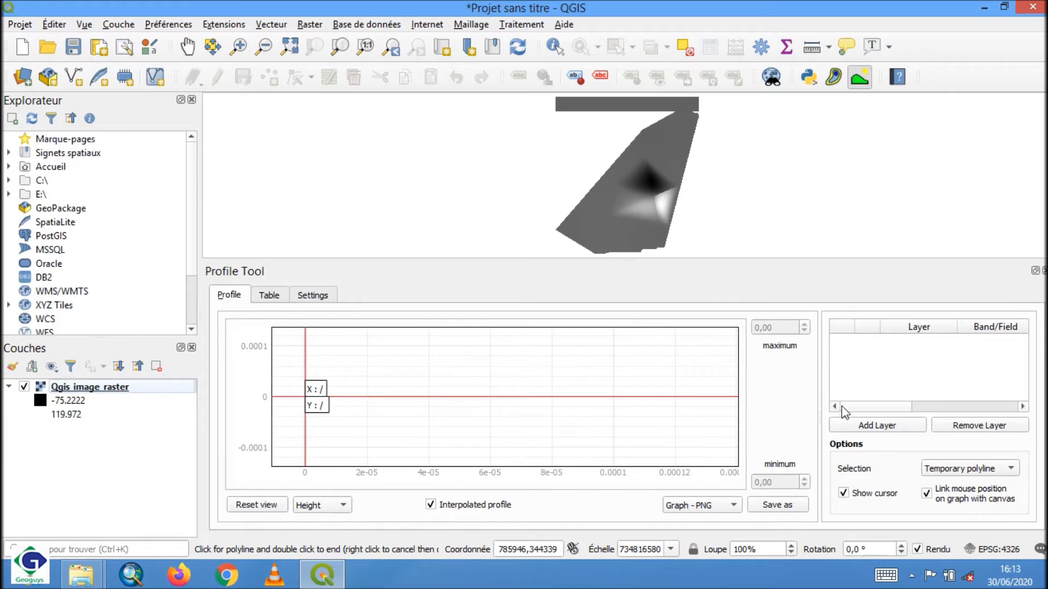
pyautogui.click(870, 426)
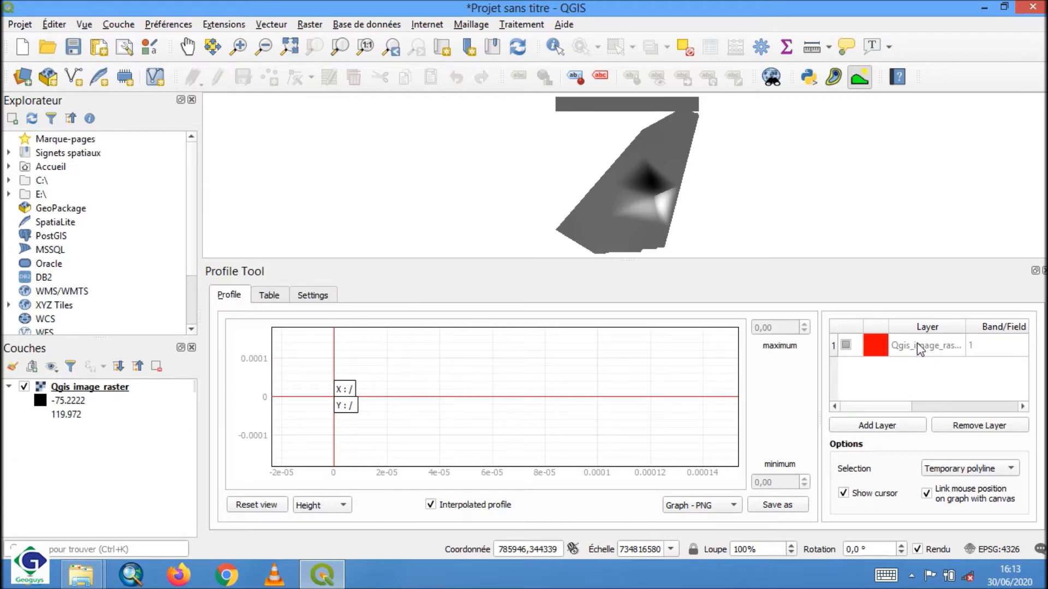
pyautogui.click(875, 350)
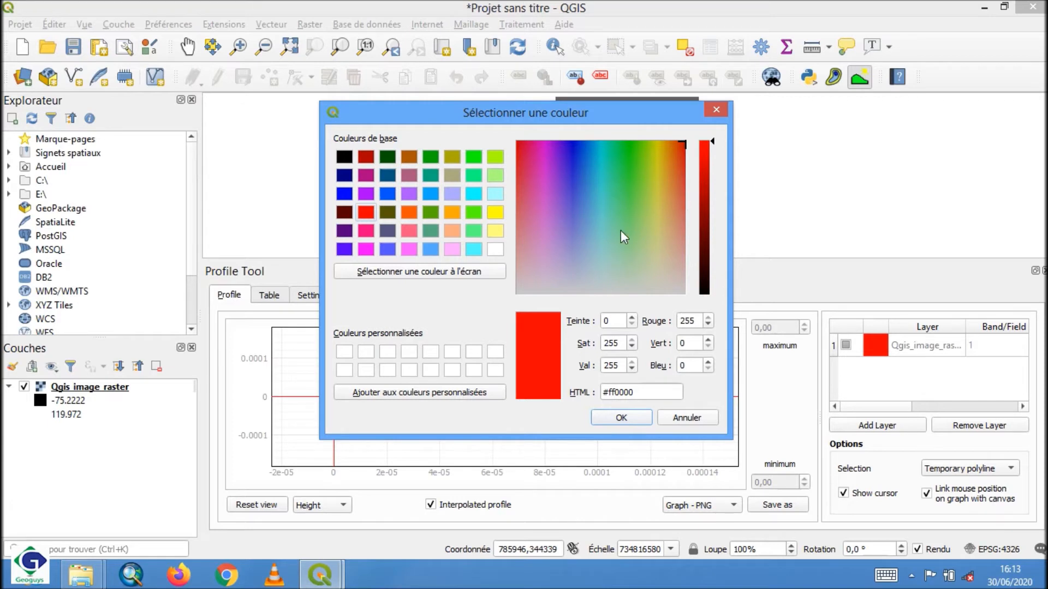
pyautogui.click(634, 391)
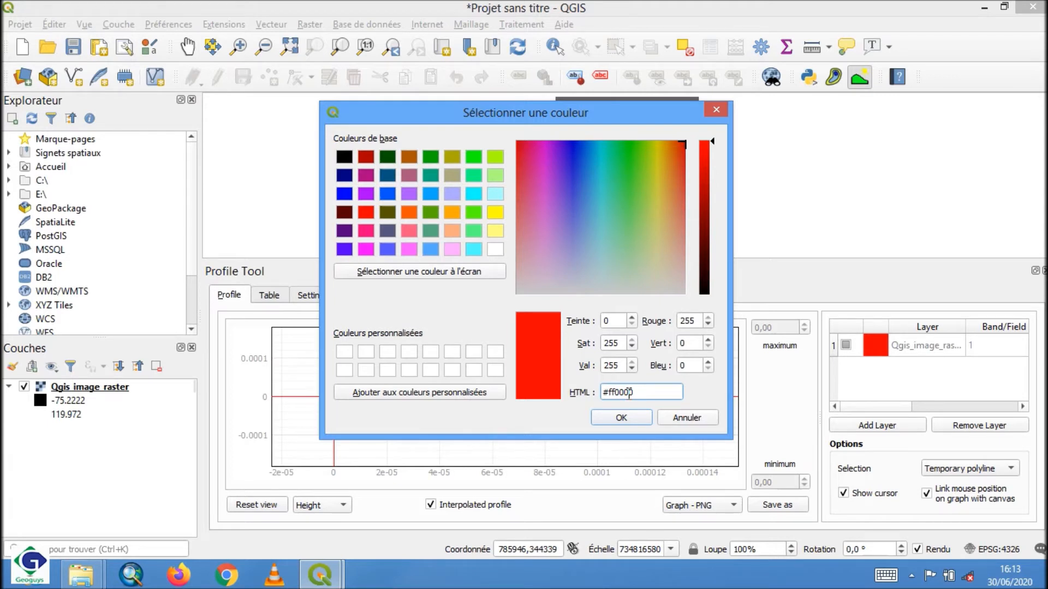
pyautogui.click(388, 193)
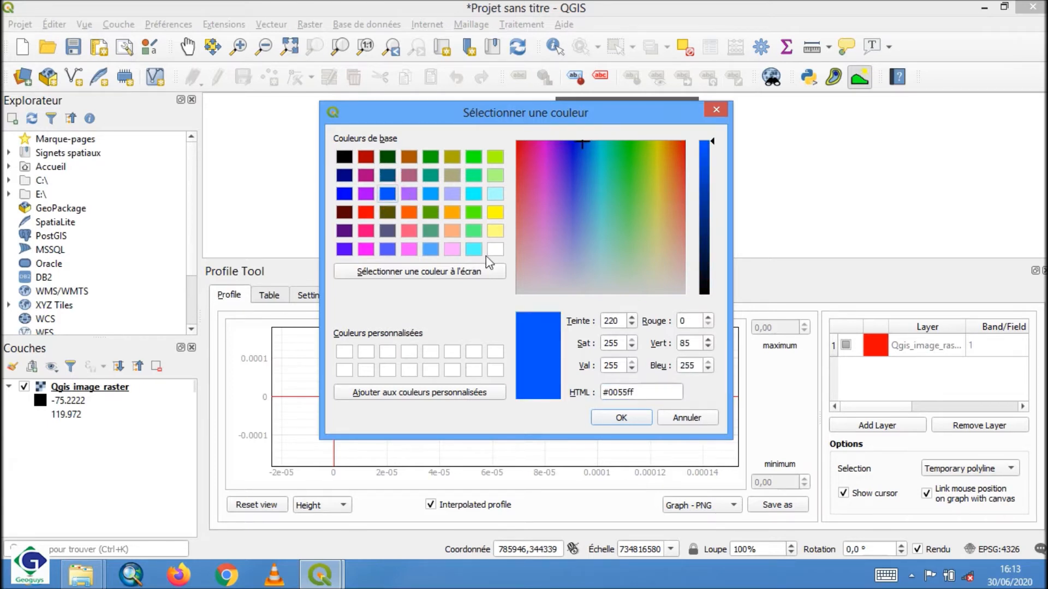
pyautogui.click(628, 419)
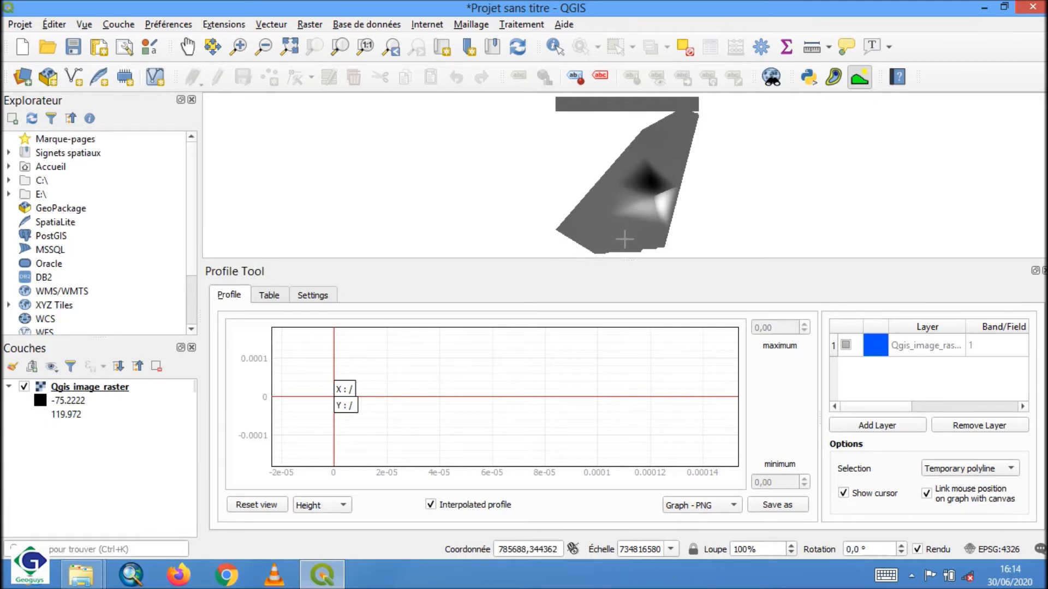
# Step: Draw a straight temporary profile line diagonally across the raster from its southwest edge to its northeast corner
pyautogui.doubleClick(676, 190)
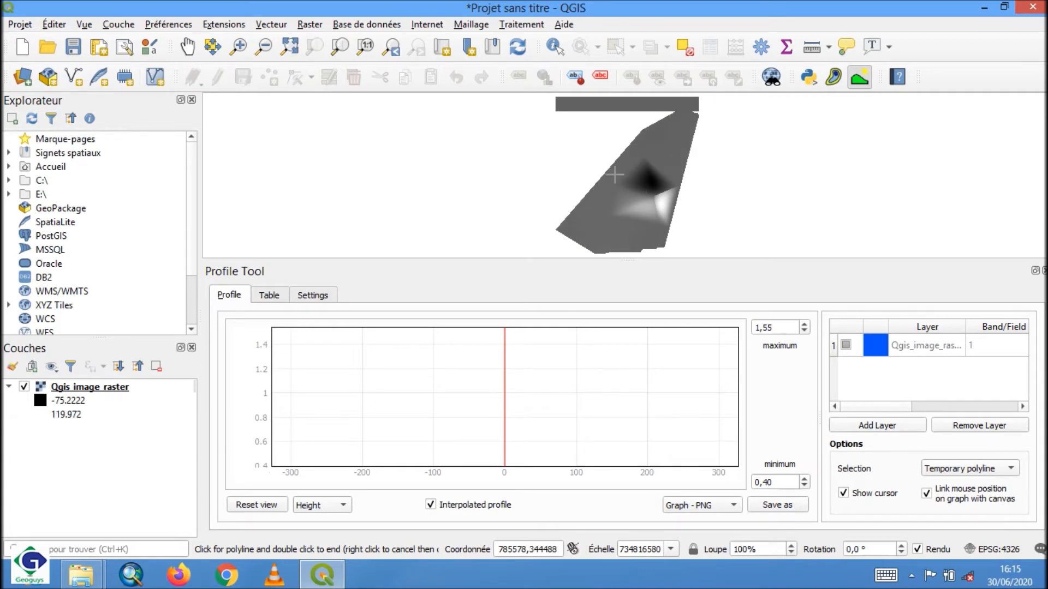
pyautogui.click(572, 237)
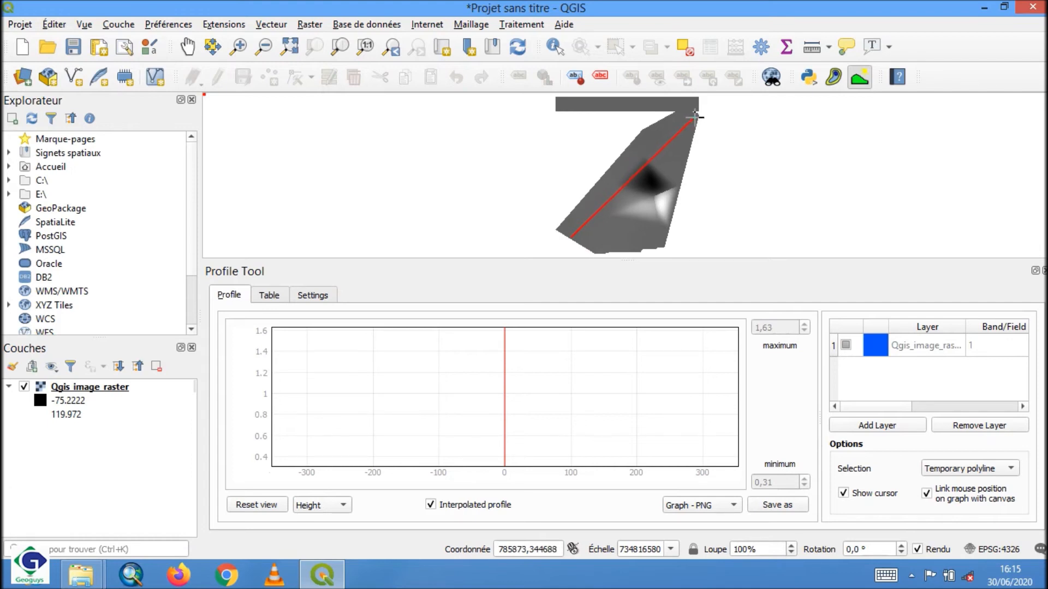
pyautogui.doubleClick(696, 112)
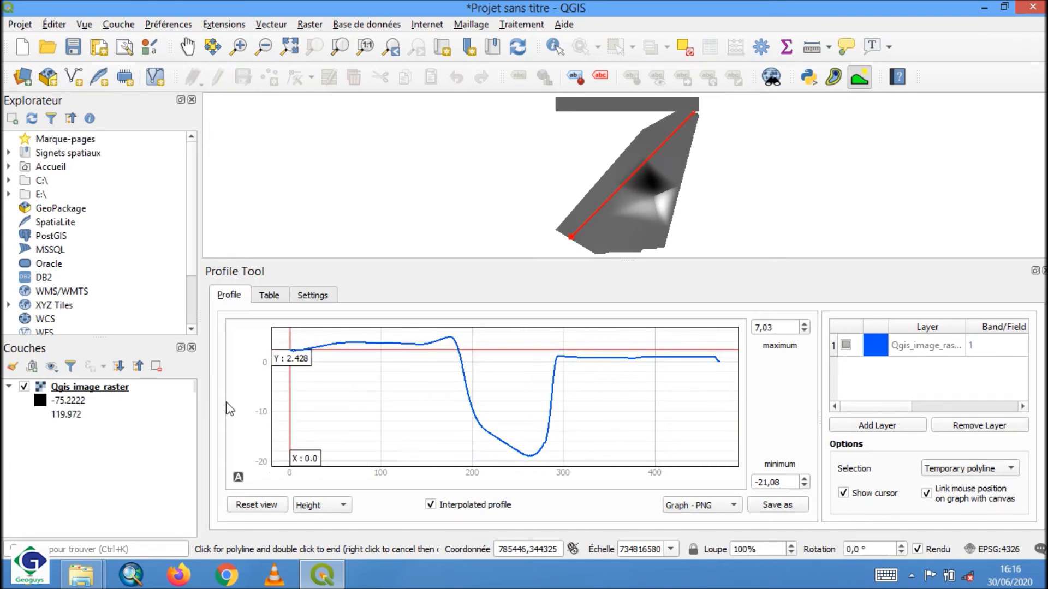
# Step: View the profile as Slope (%) and as Slope (°), then return the graph to Height
pyautogui.click(344, 509)
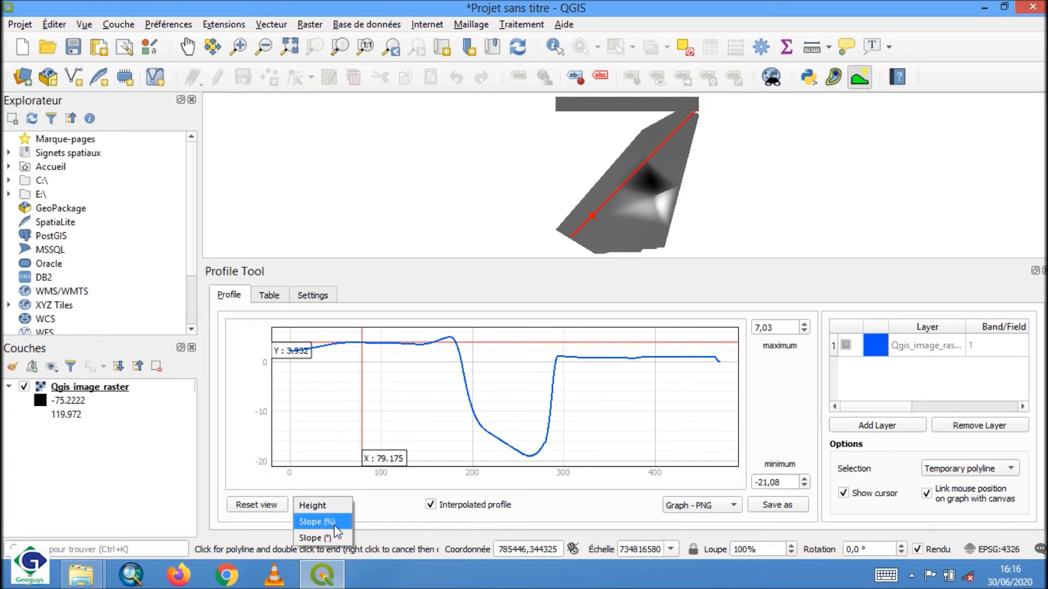
pyautogui.click(334, 525)
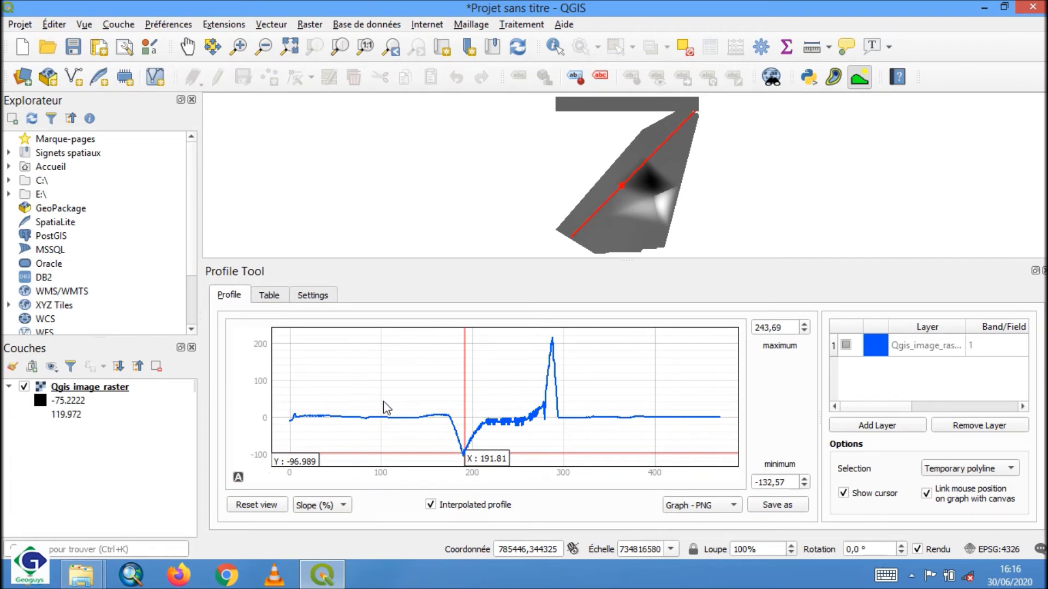
pyautogui.click(344, 506)
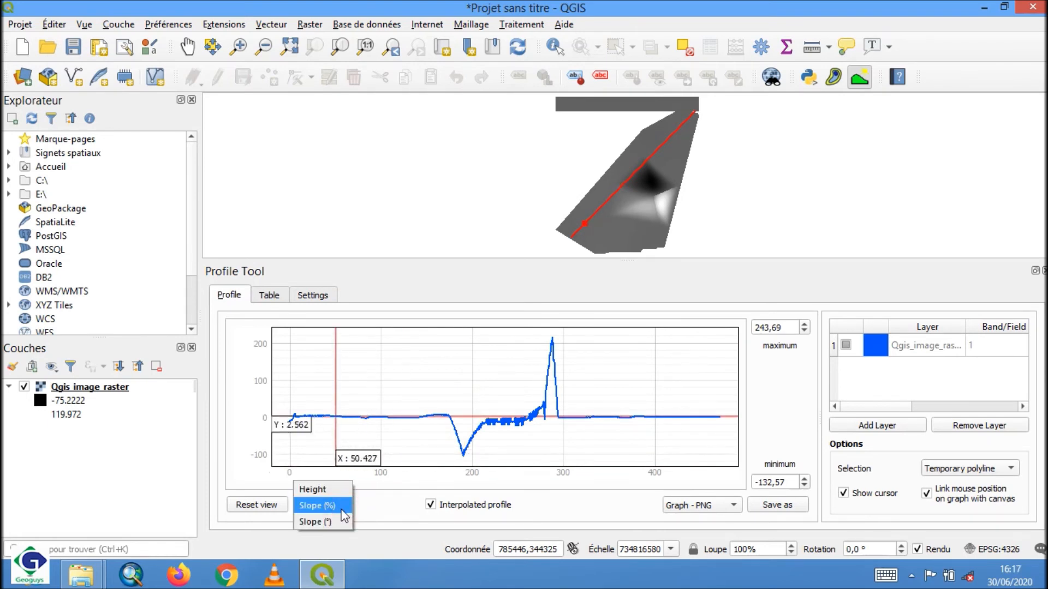
pyautogui.click(330, 523)
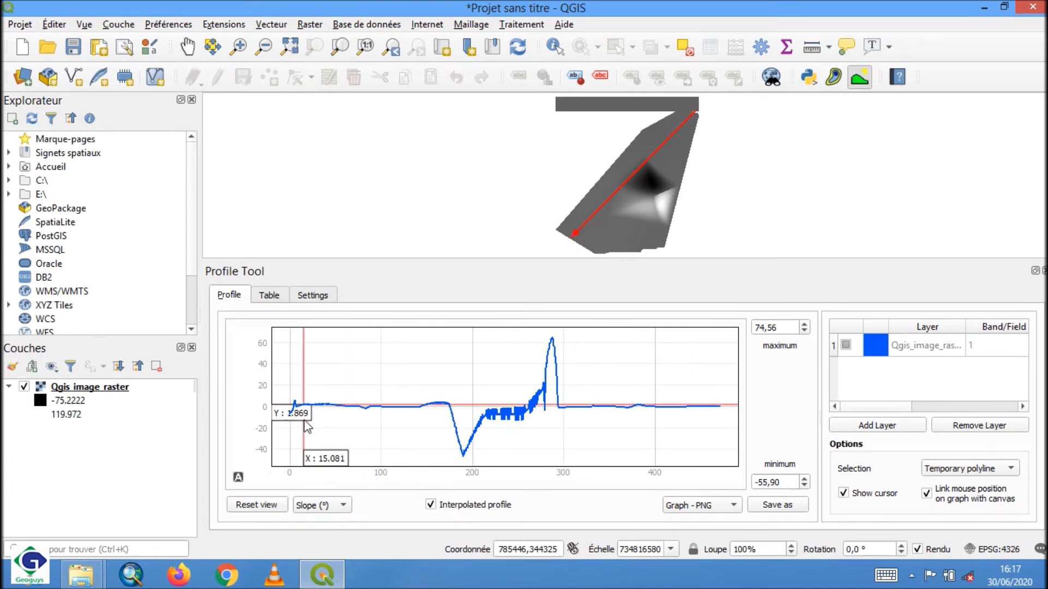
pyautogui.click(344, 506)
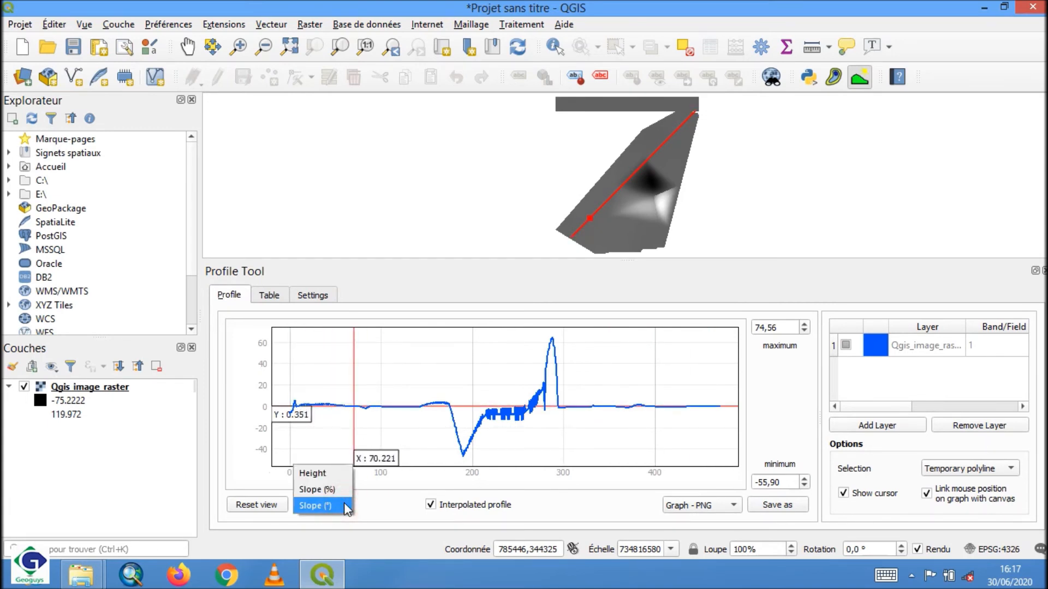
pyautogui.click(324, 474)
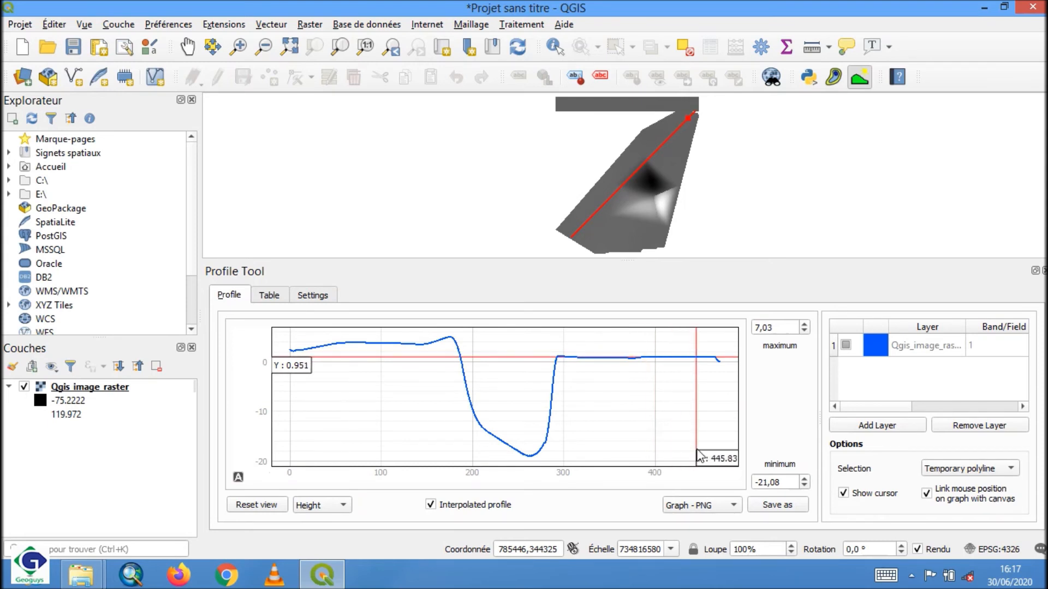
# Step: Export the height profile as a Graph - PNG file named Qgis_section in the Bureau folder
pyautogui.click(734, 506)
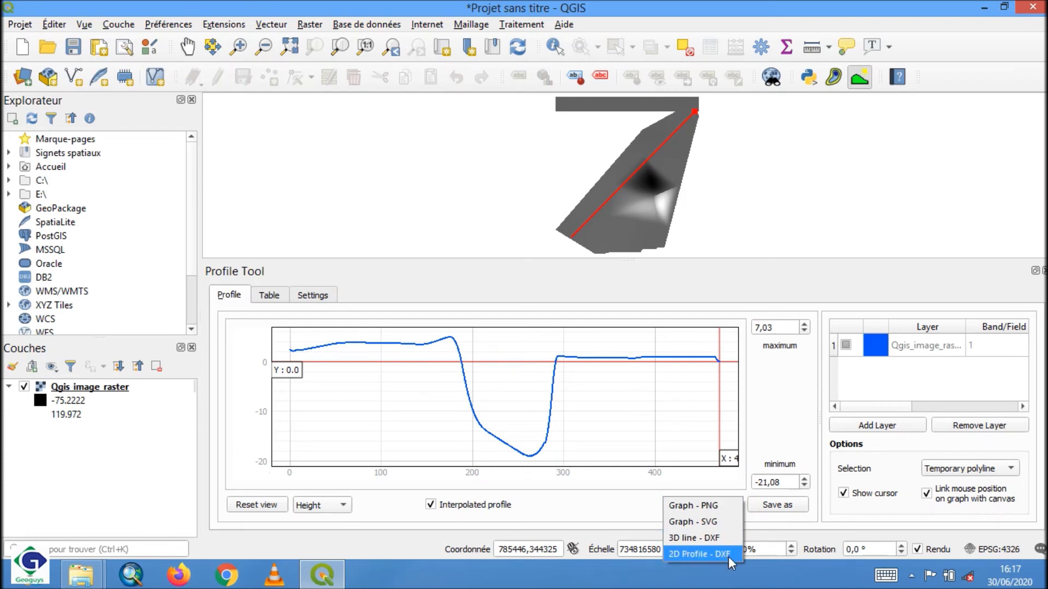
pyautogui.click(721, 510)
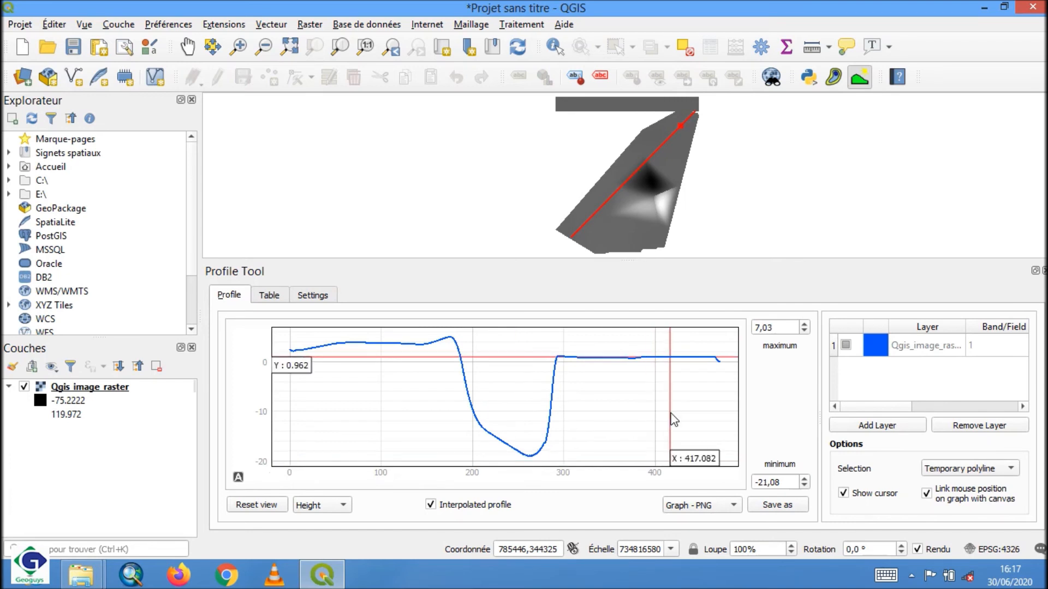
pyautogui.click(781, 507)
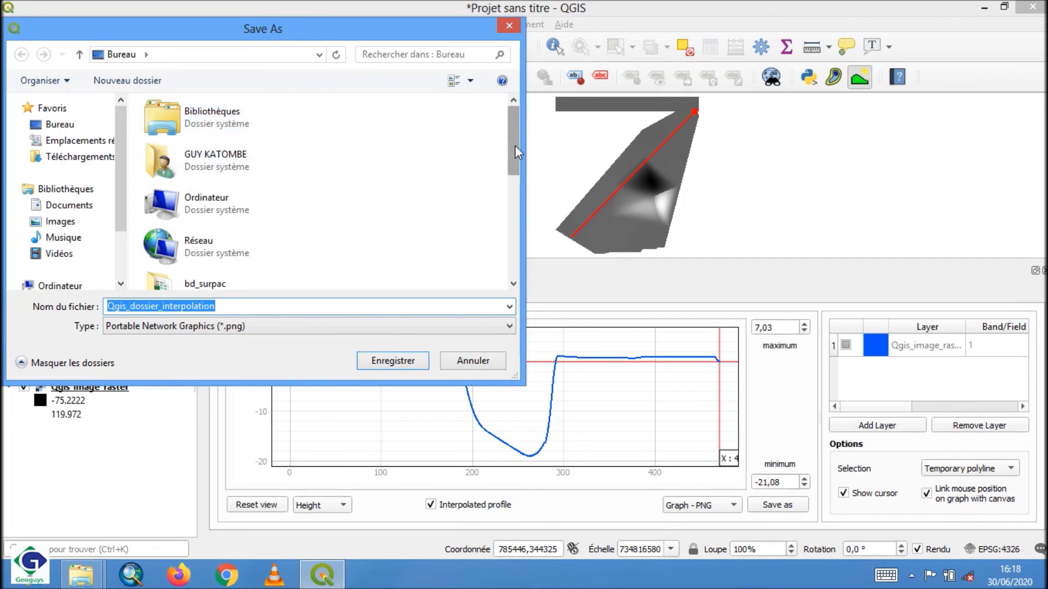
pyautogui.moveTo(515, 145); pyautogui.dragTo(513, 242)
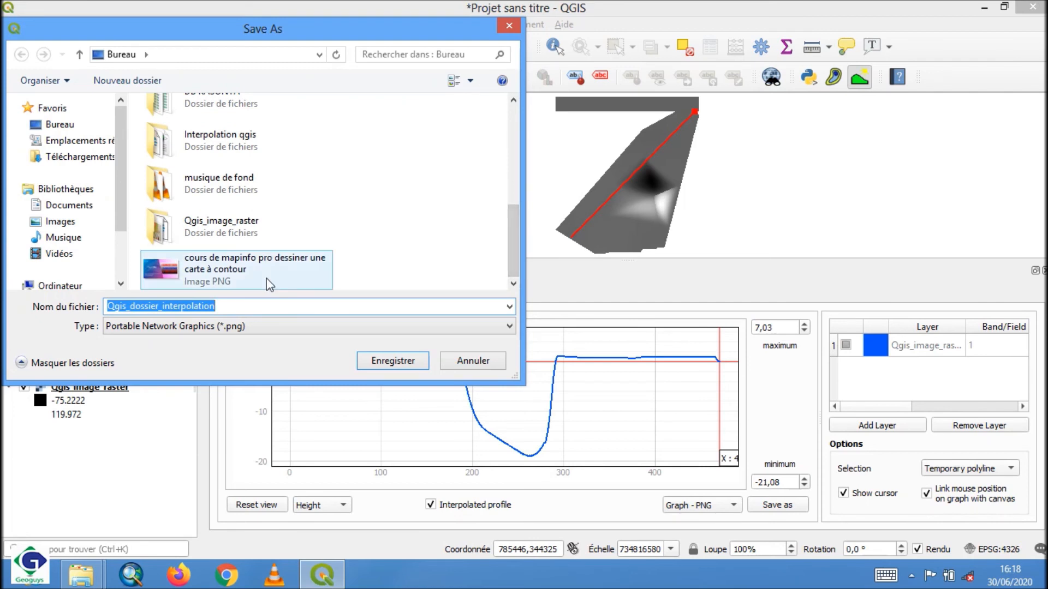
pyautogui.click(219, 307)
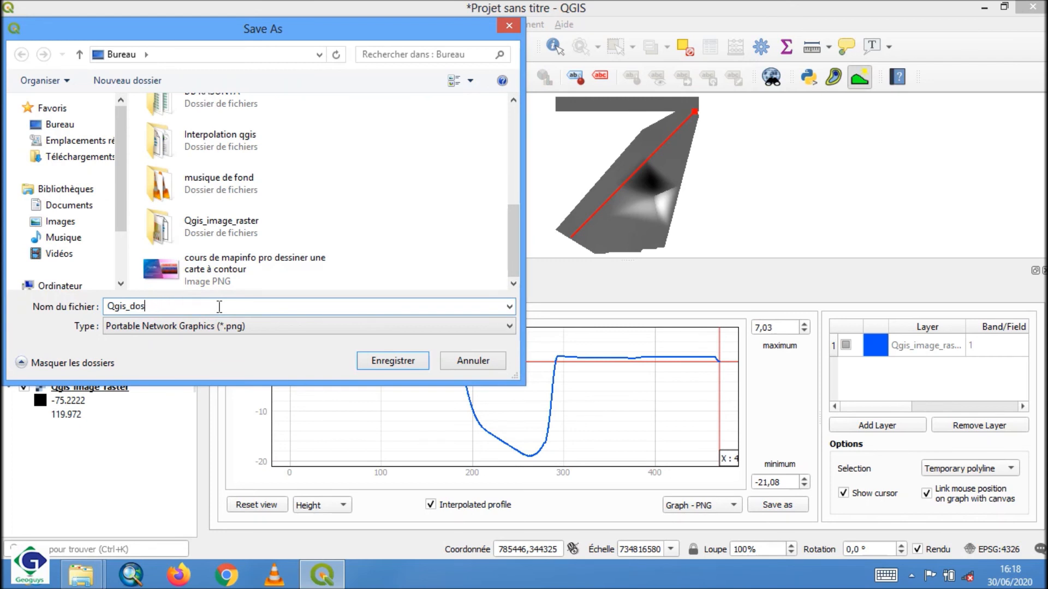
pyautogui.press('BackSpace')
pyautogui.write('sec')
pyautogui.click(410, 360)
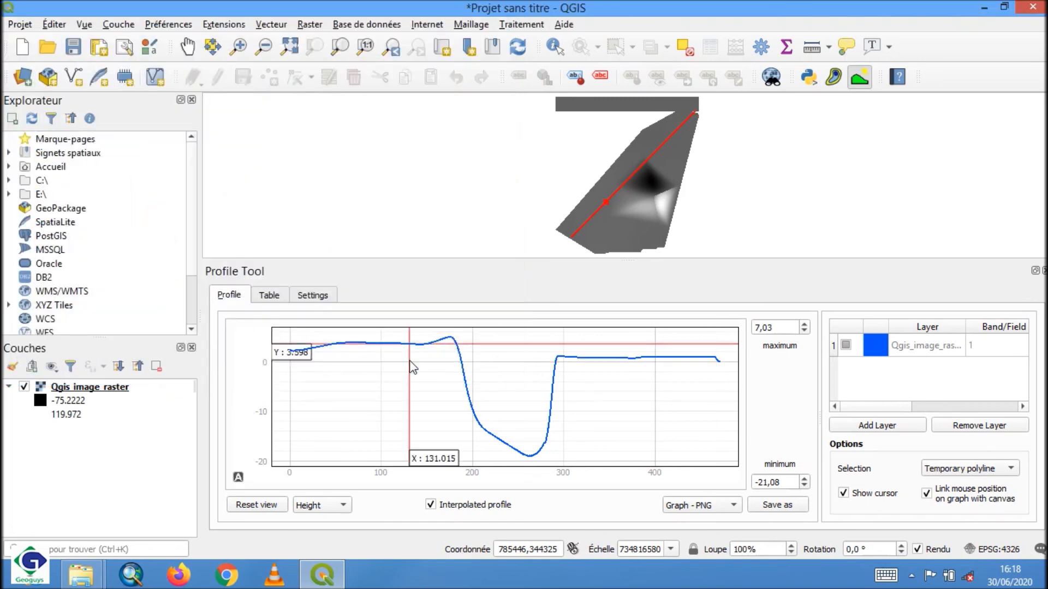
# Step: Open the exported Qgis_section image from the desktop to check the graph, then switch back to QGIS
pyautogui.click(983, 7)
pyautogui.click(982, 7)
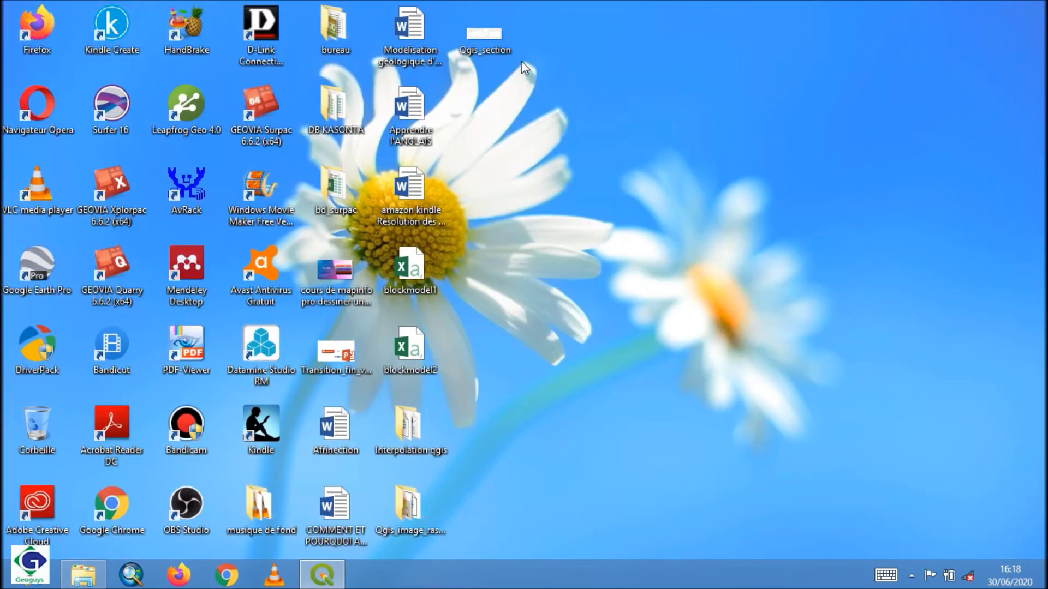
pyautogui.doubleClick(487, 37)
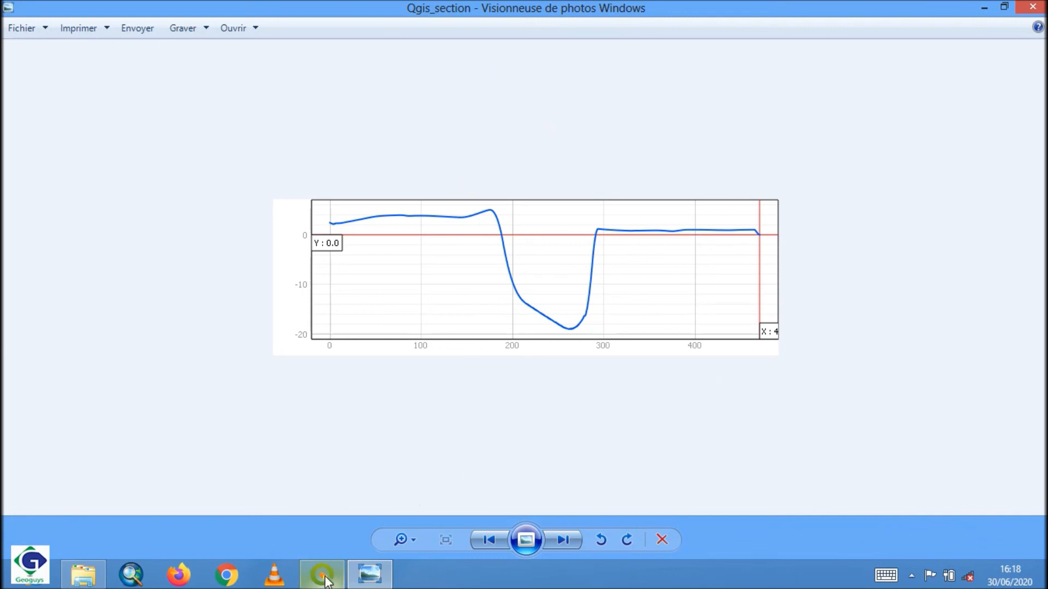
pyautogui.click(326, 580)
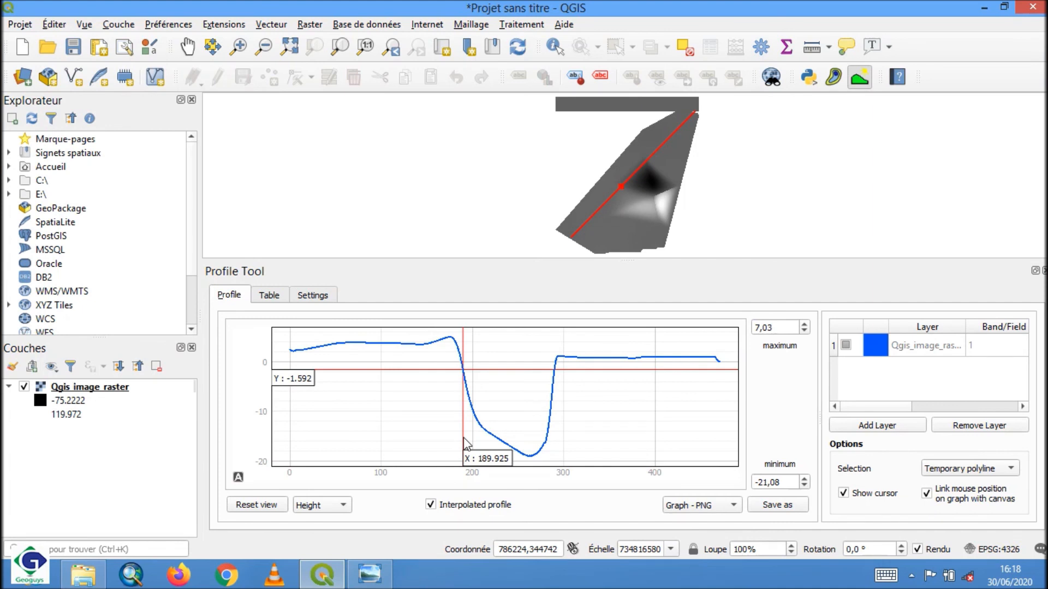